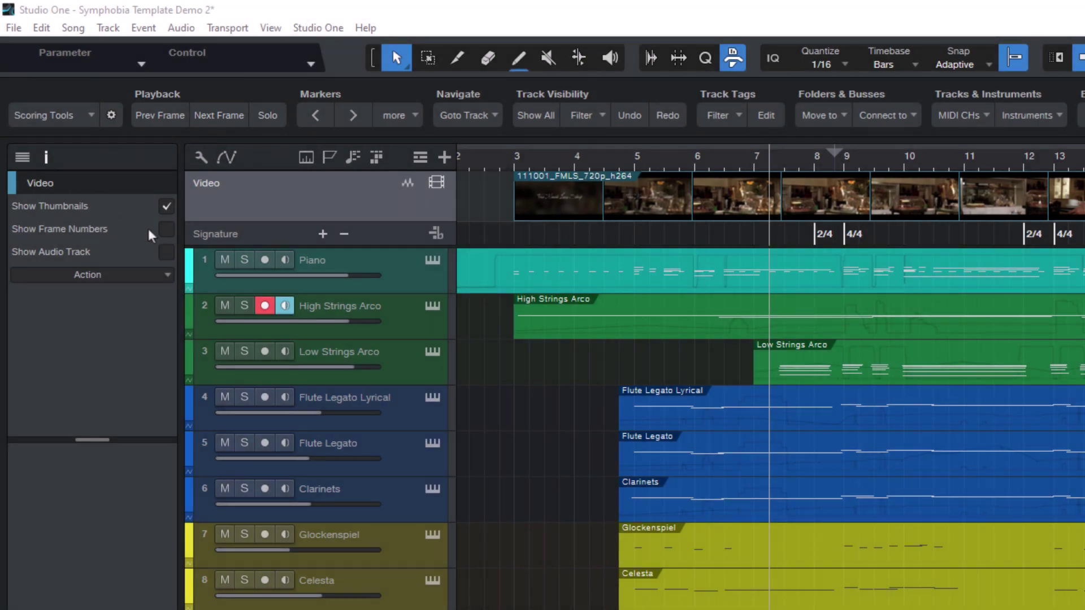
Show frame numbers on the video thumbnails and open the 111001_FMLS_720p_h264 video preview window
left_click(168, 229)
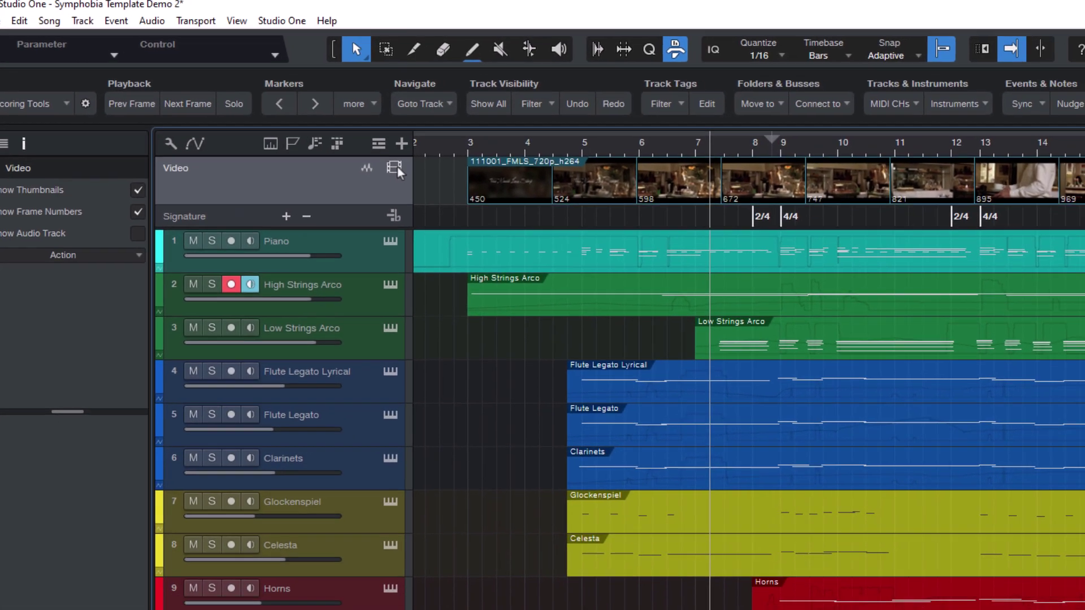
left_click(436, 182)
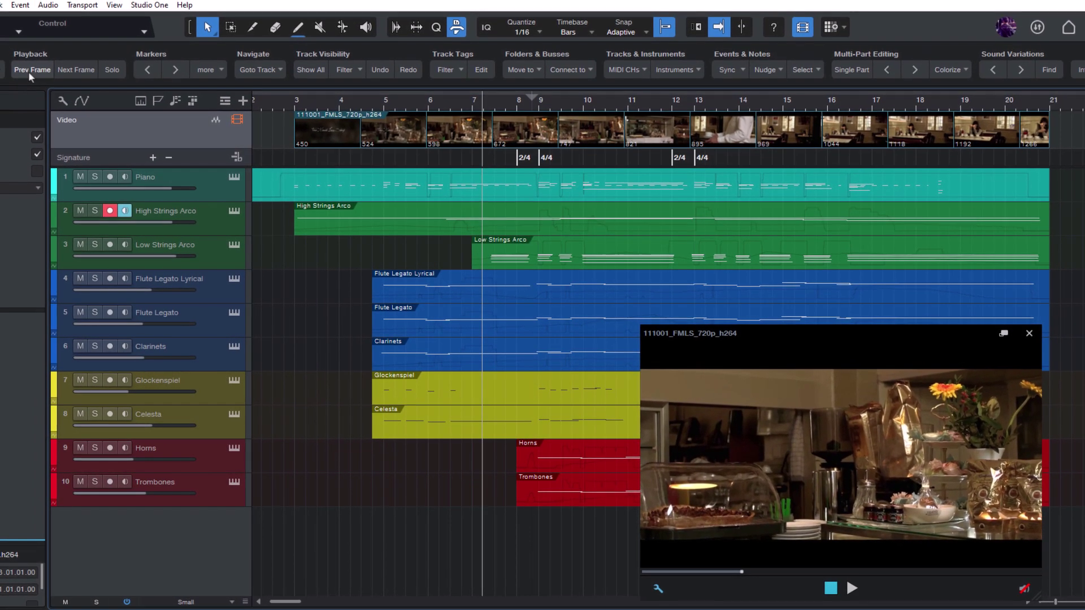
Step the video back two single frames, then forward four frames
left_click(28, 71)
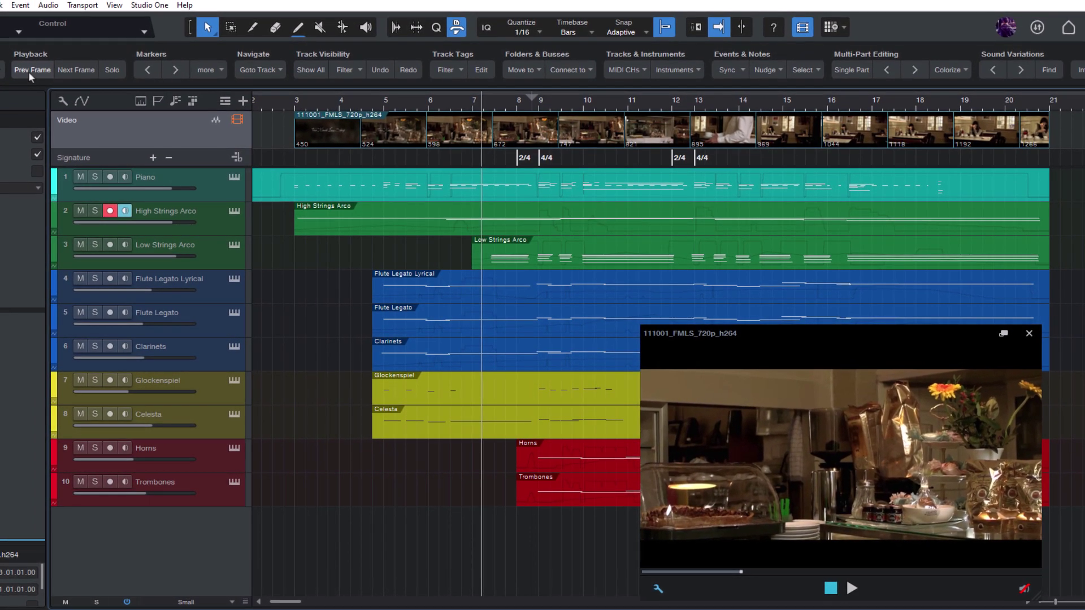
left_click(73, 71)
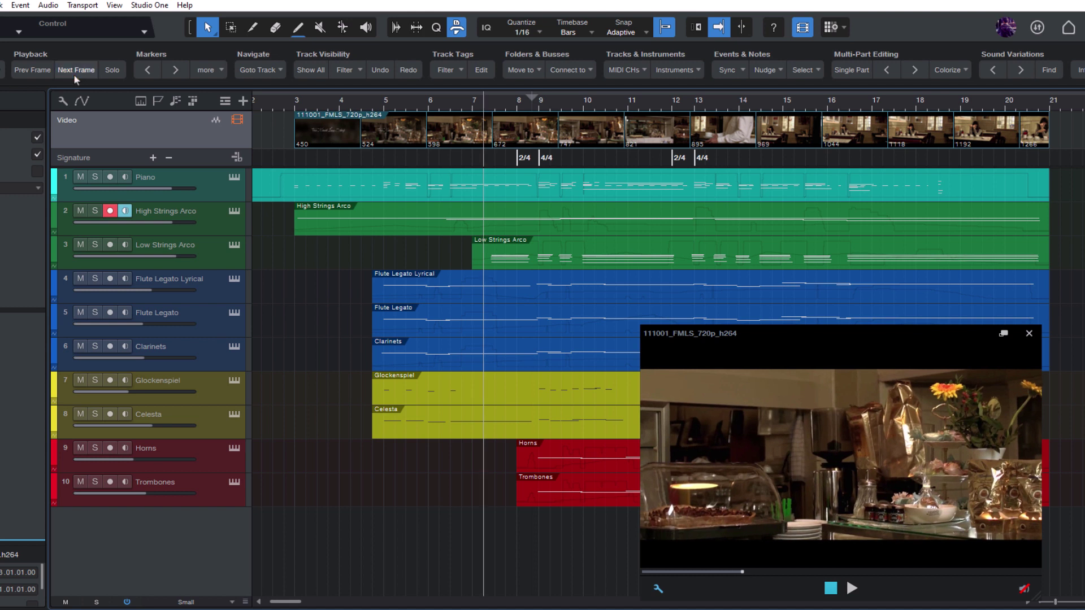
left_click(74, 72)
left_click(73, 71)
left_click(73, 72)
left_click(74, 71)
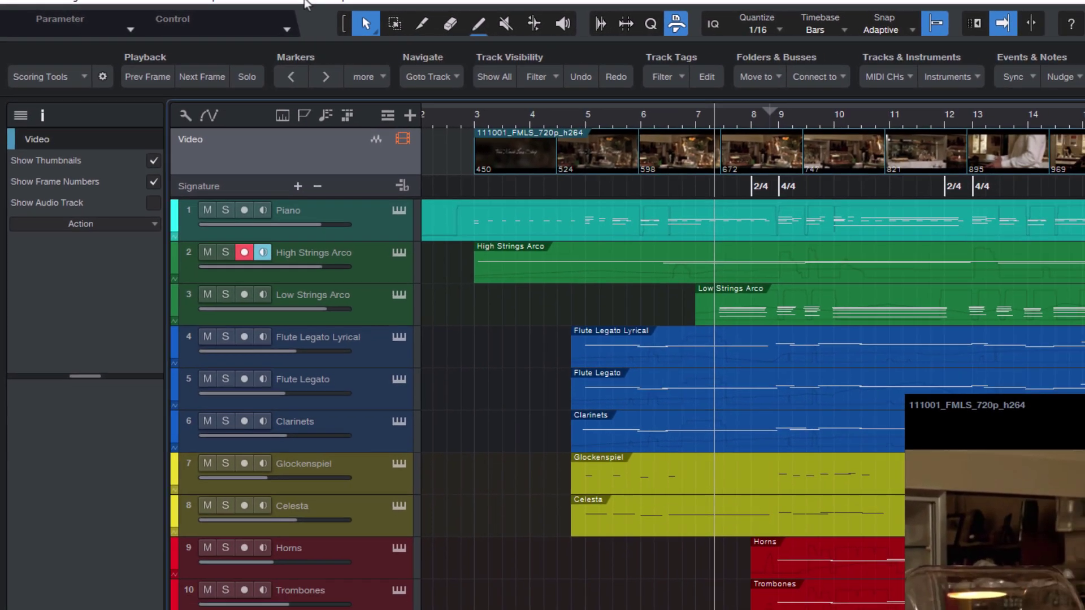
left_click(342, 0)
left_click(288, 193)
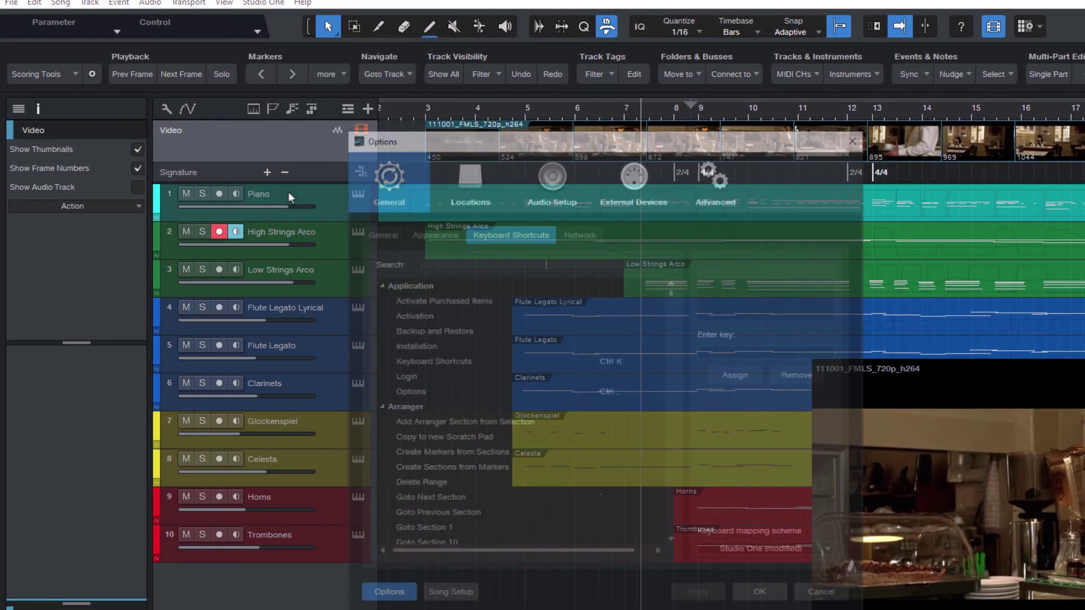
type("rewind")
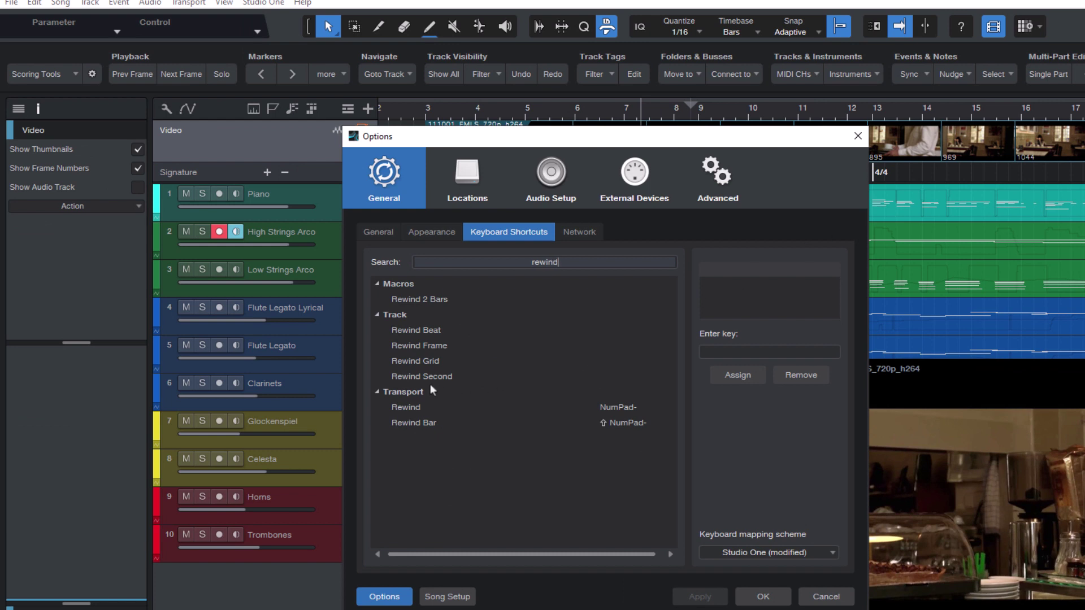
left_click(411, 330)
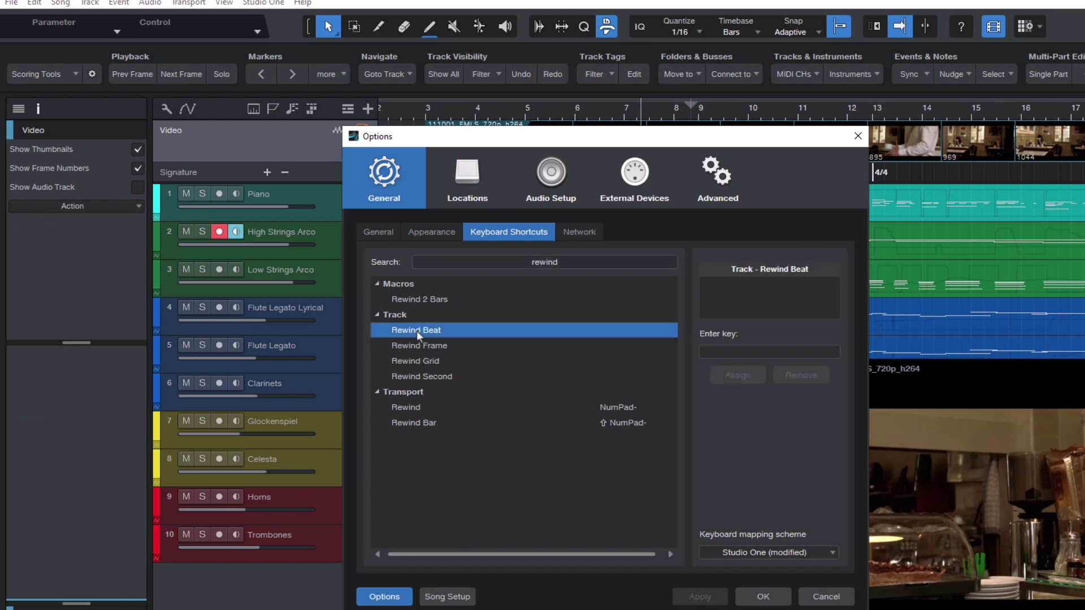
left_click(448, 346)
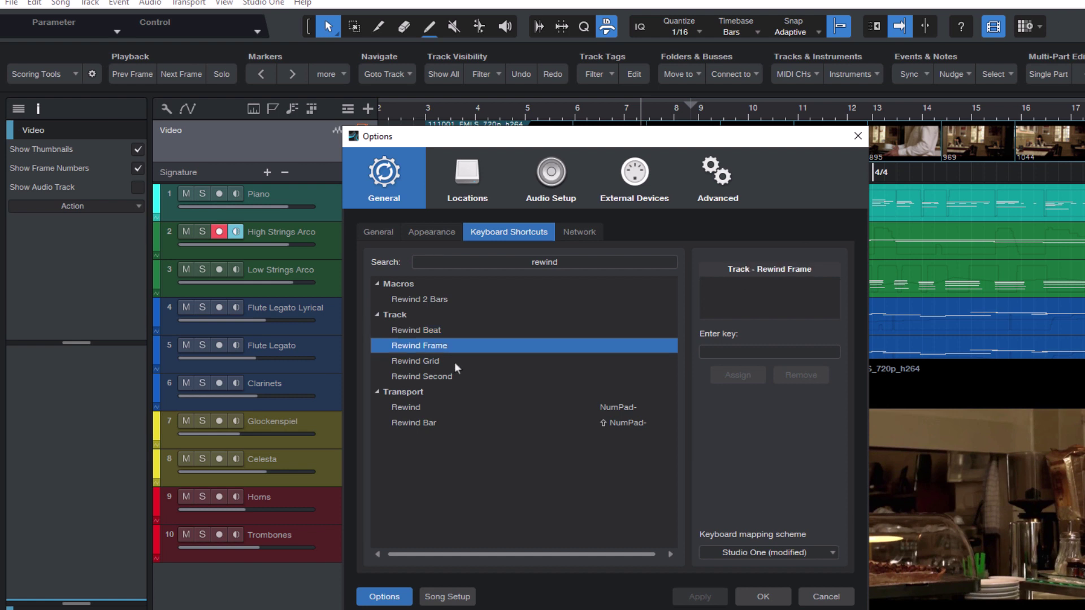
left_click(455, 361)
left_click(459, 378)
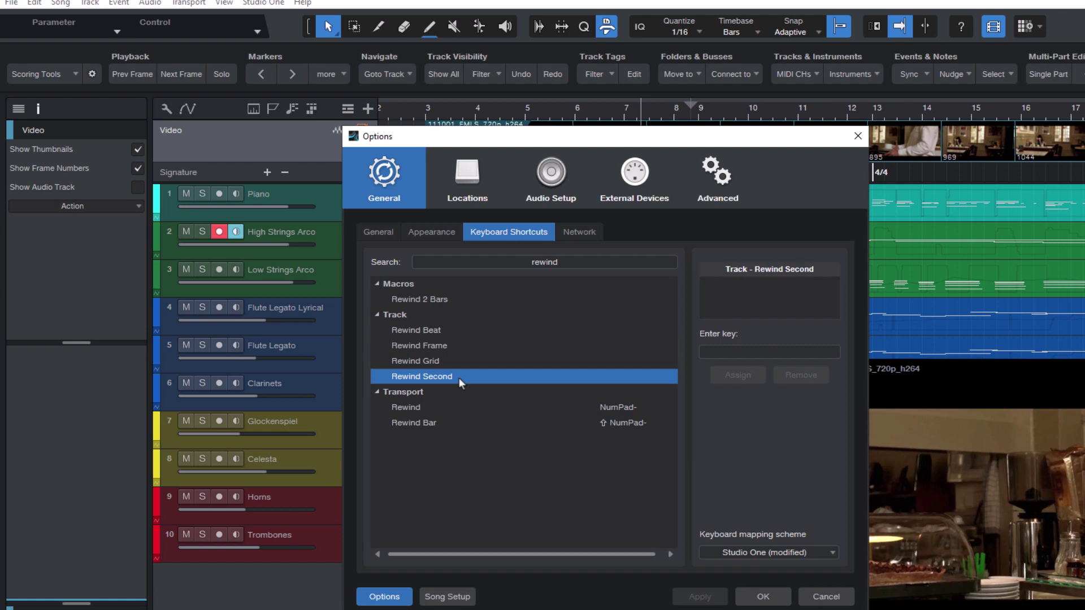
double_click(580, 262)
type("forward")
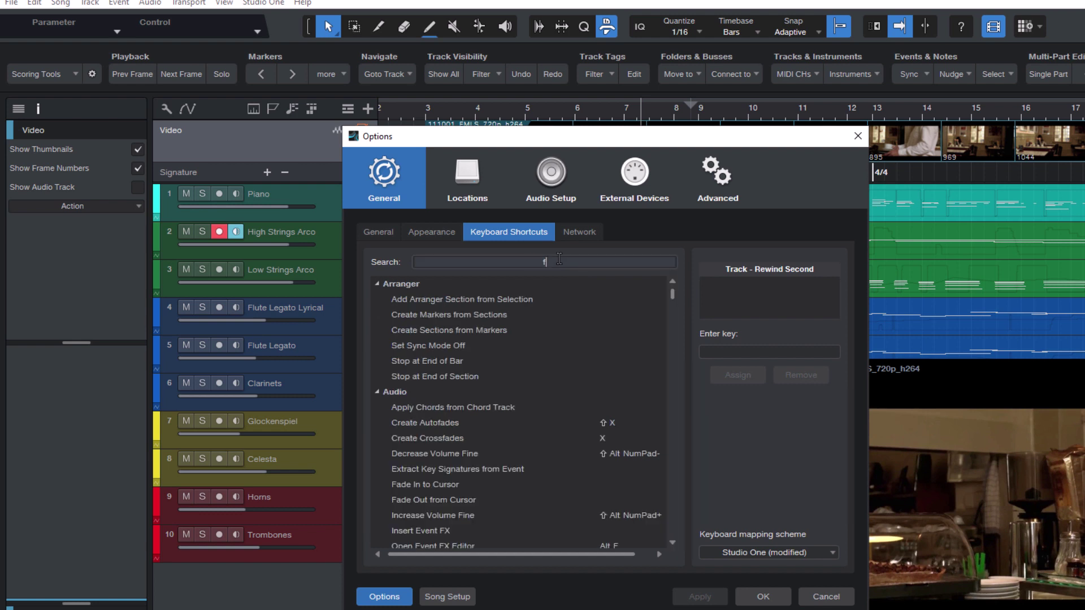
left_click(448, 360)
left_click(470, 376)
left_click(469, 392)
left_click(467, 409)
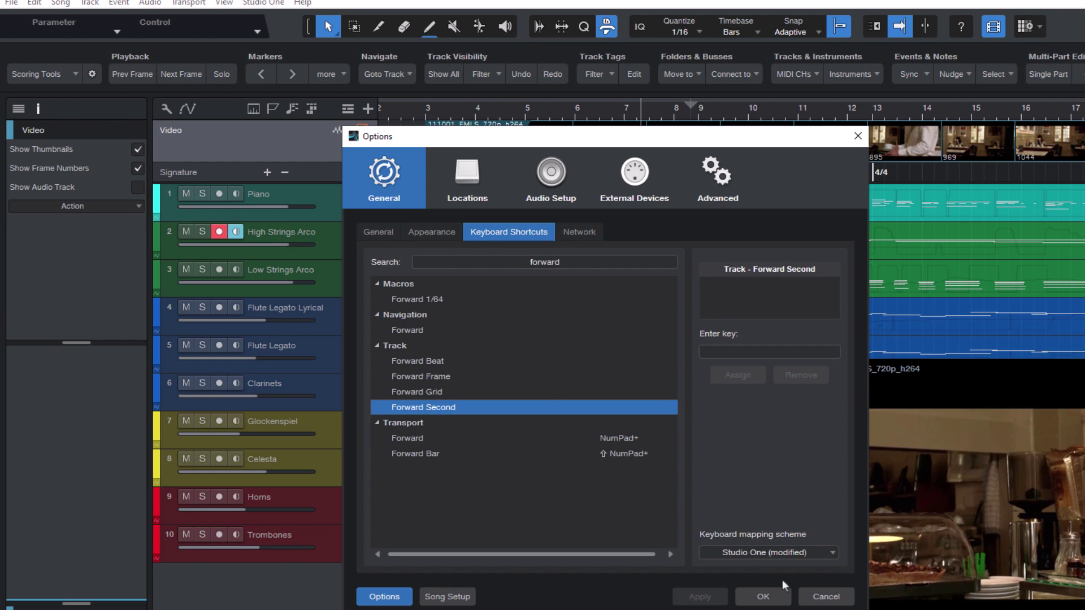
left_click(825, 597)
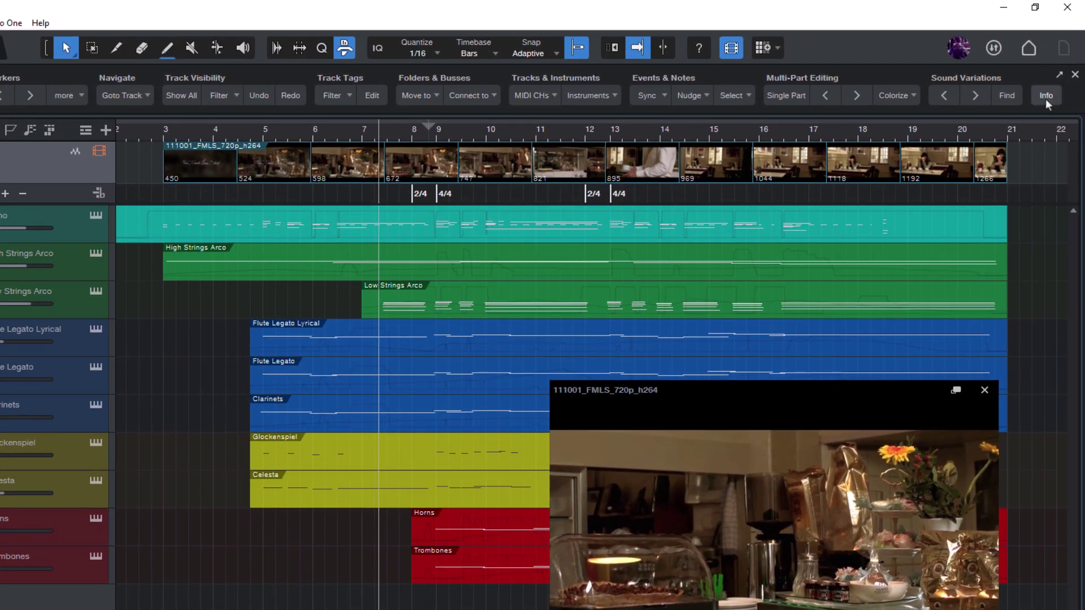
Open the Scoring Tools web page showing version 1.1.3 and the video manual tutorials
left_click(1045, 96)
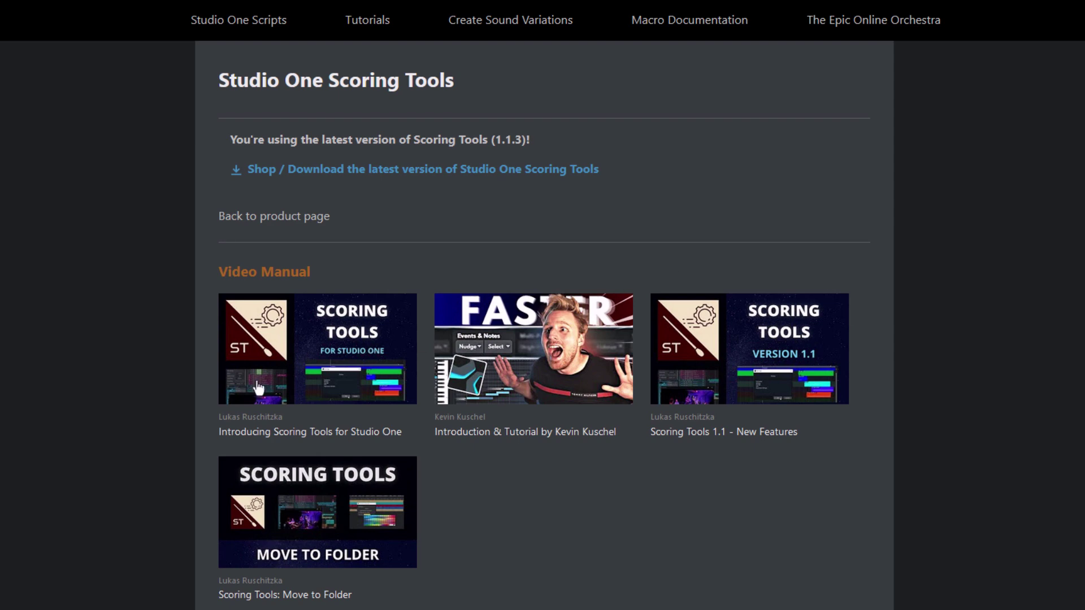
Scroll the Scoring Tools page down to the Included Studio One Commands list
scroll(255, 387, "down", 7)
scroll(257, 381, "down", 5)
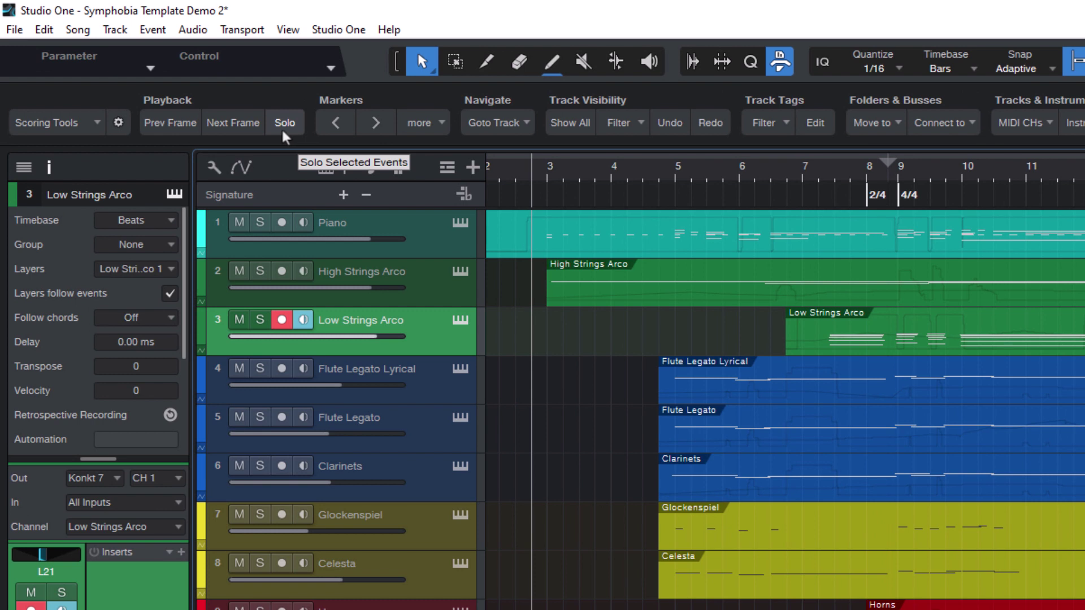
left_click(422, 381)
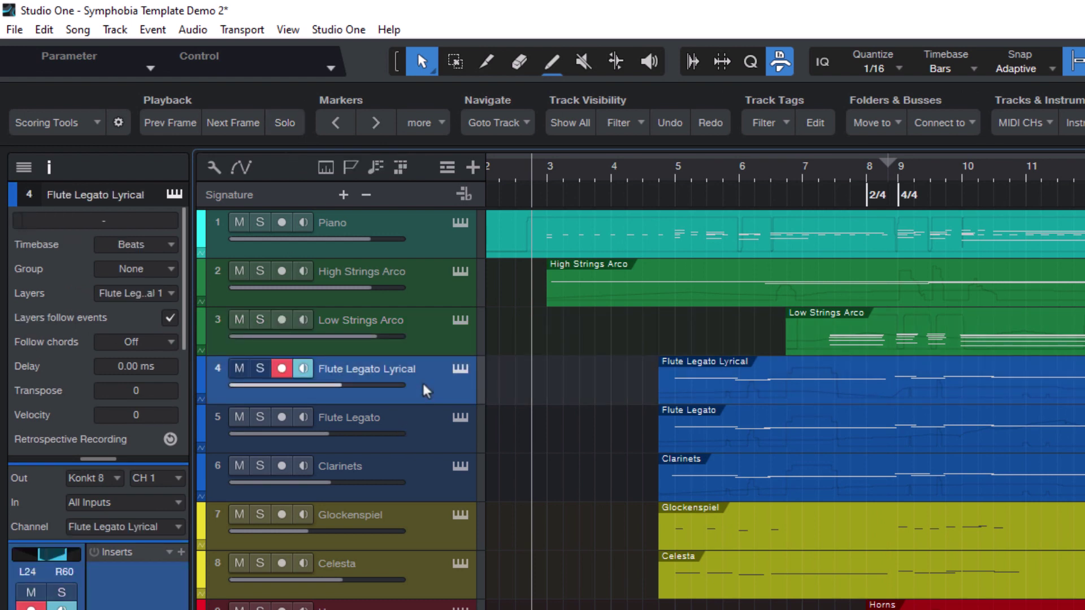
left_click(261, 368)
left_click(261, 373)
left_click(327, 464)
left_click(258, 464)
left_click(259, 468)
left_click(259, 515)
left_click(260, 517)
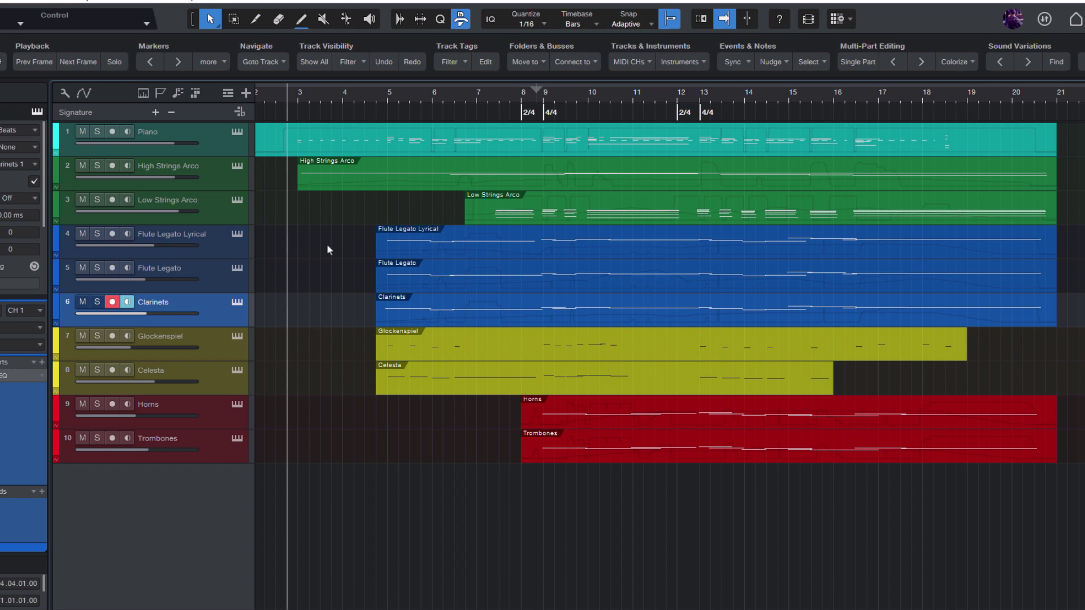
Play the arrangement, then bring the playhead back to around bar 3
key("space")
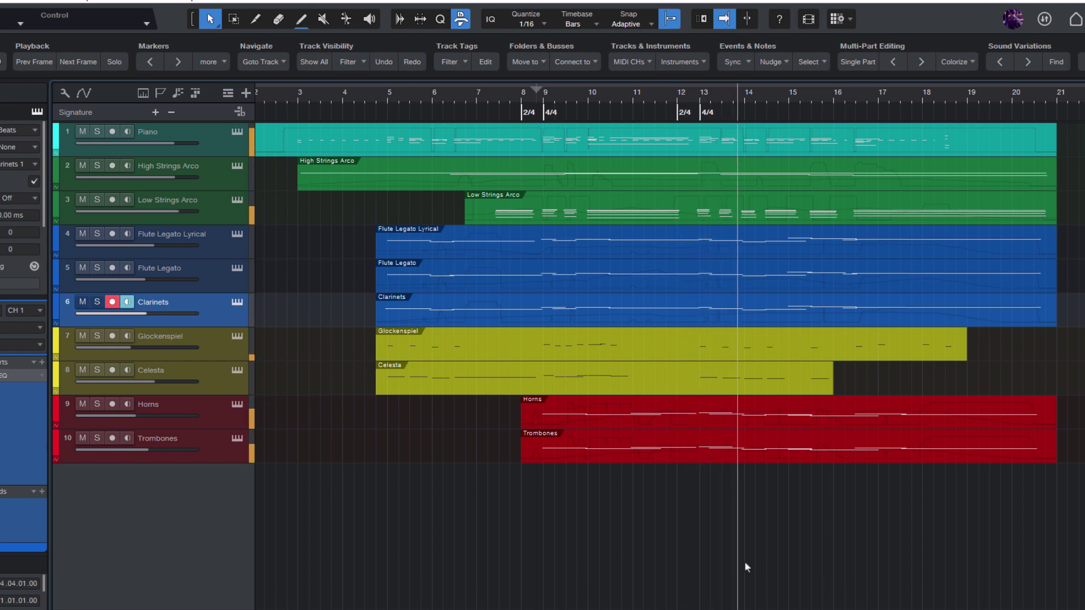
left_click(299, 213)
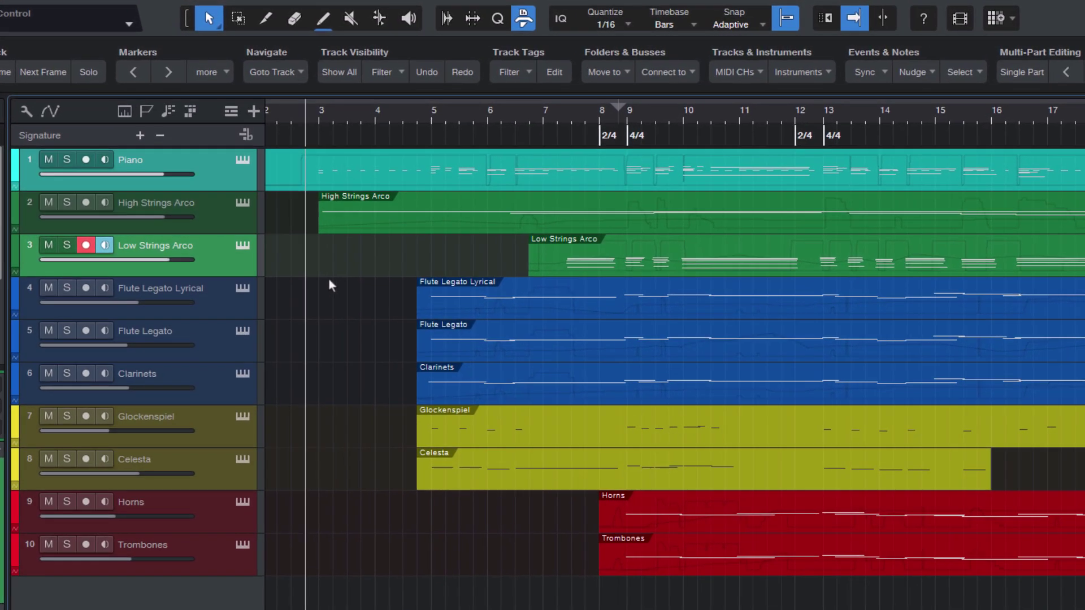
left_click_drag(313, 260, 670, 129)
left_click(97, 70)
key("space")
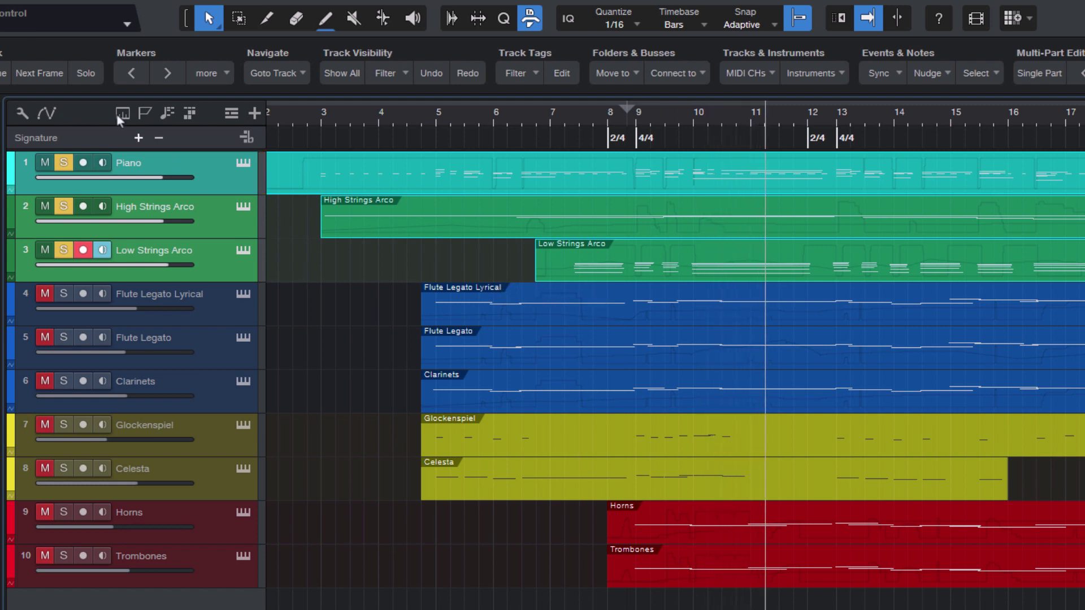
left_click(86, 74)
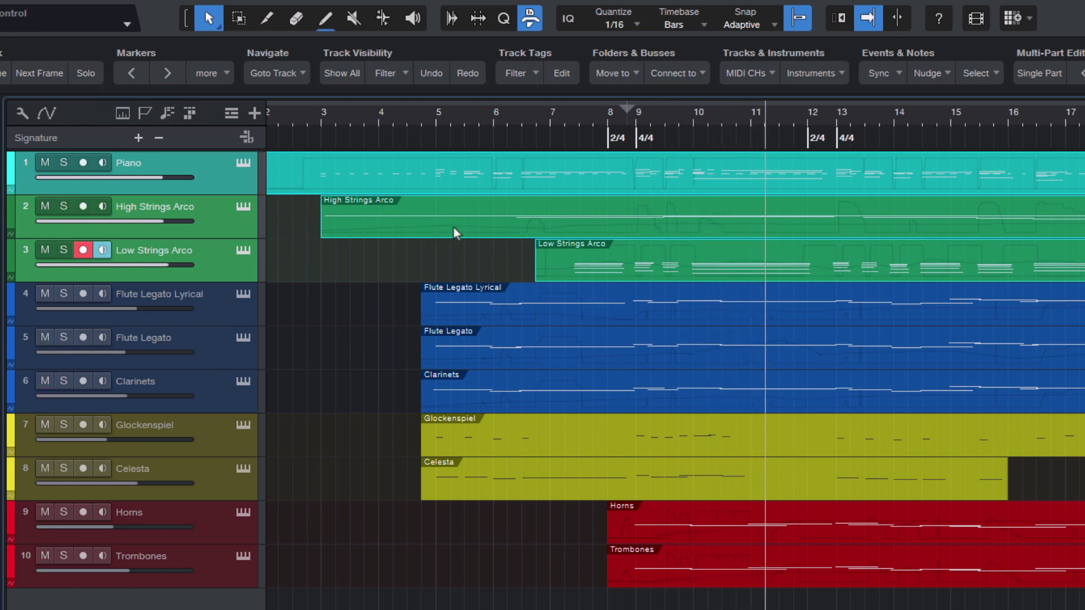
Solo the events on tracks 2–6 (strings, flutes, Clarinets) and play from bar 4
left_click(331, 277)
left_click_drag(303, 226, 540, 390)
left_click(91, 75)
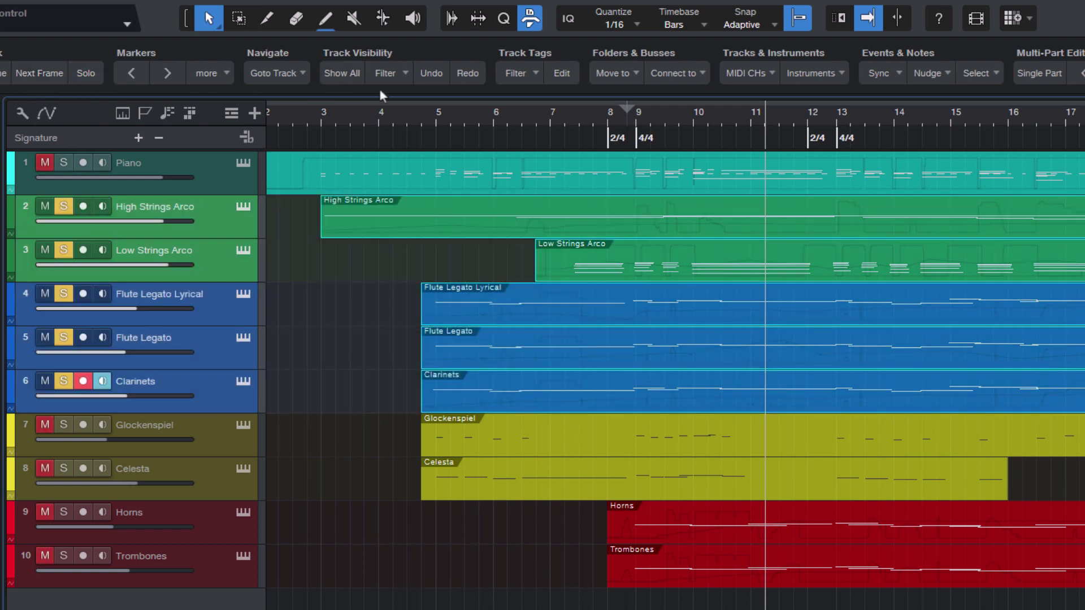
left_click(396, 117)
key("space")
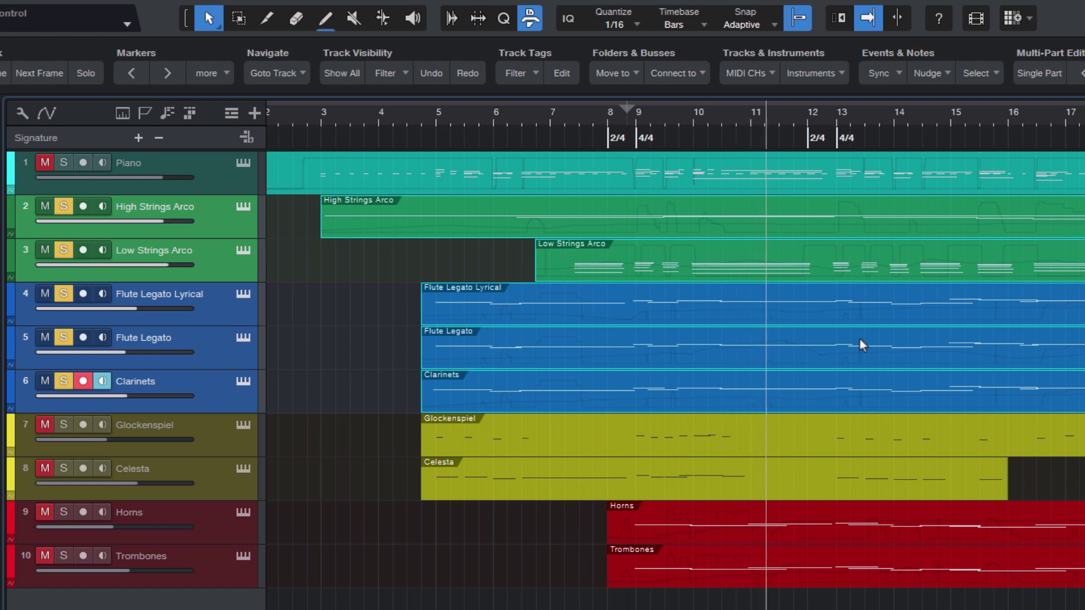
Solo the flute, Clarinets, Horns and Trombones events during playback, then clear all solos
left_click(373, 368)
left_click_drag(392, 284, 582, 404)
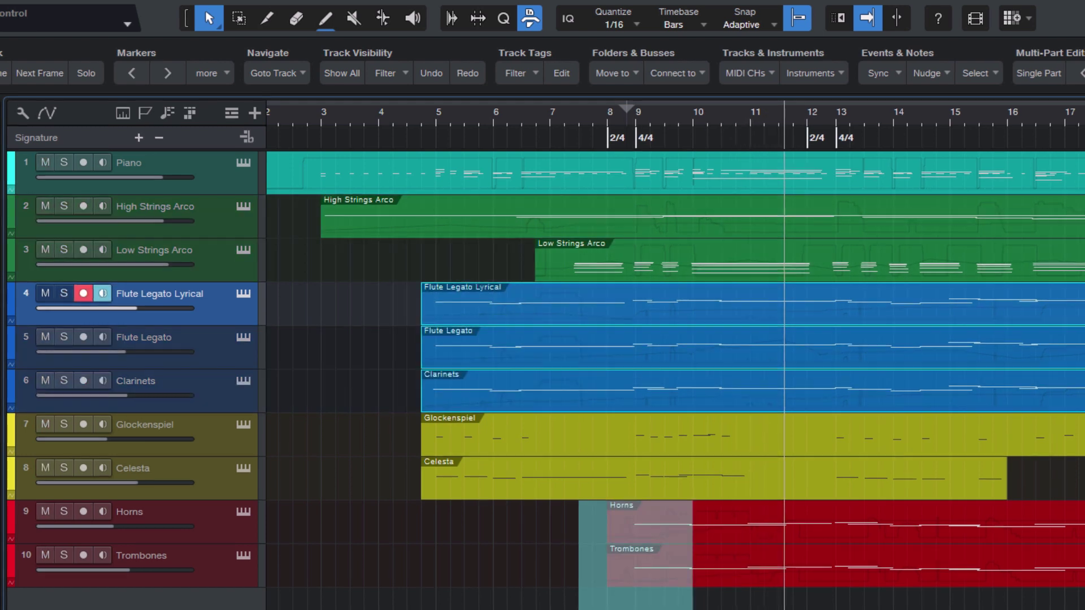
left_click_drag(574, 506, 633, 582)
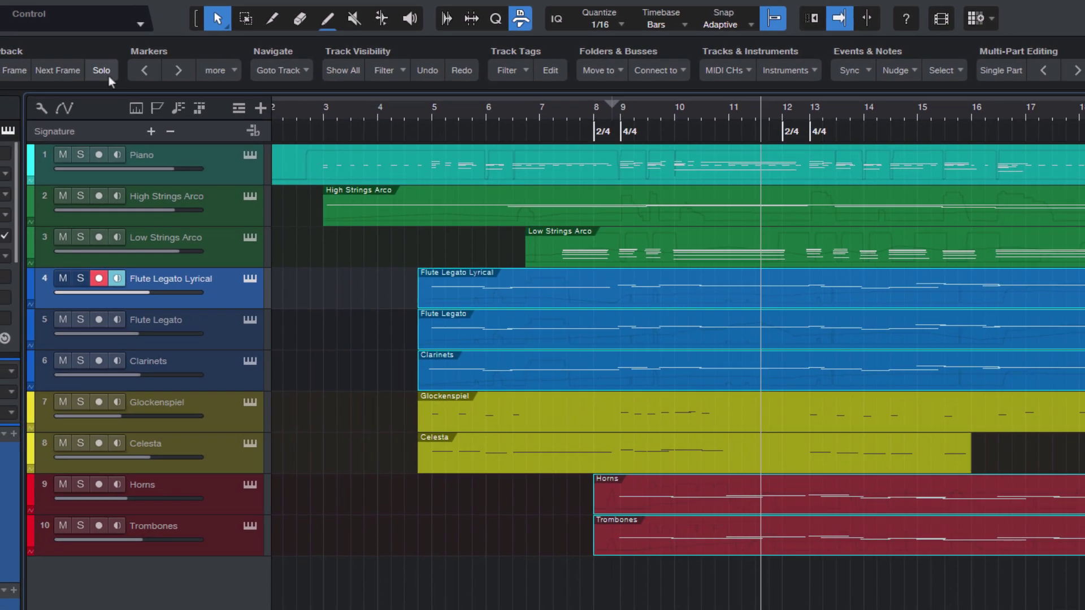
left_click(86, 73)
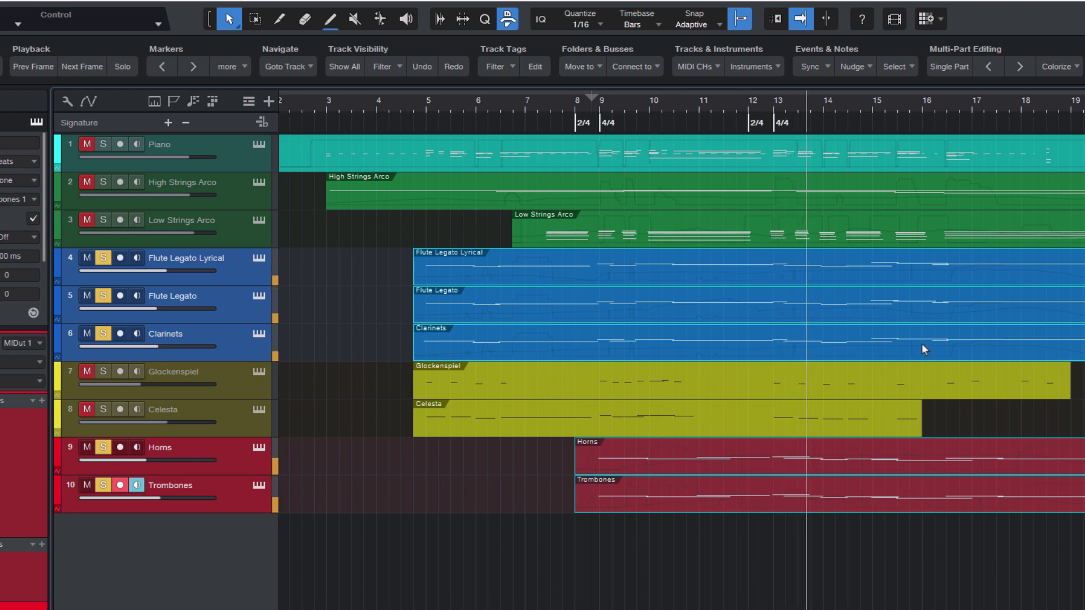
left_click(123, 66)
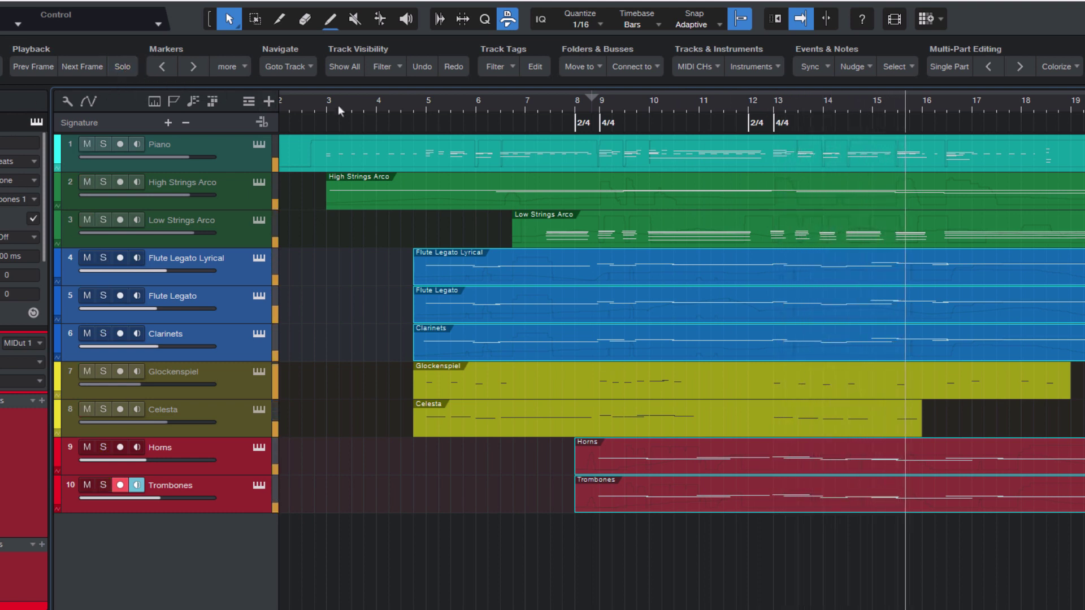